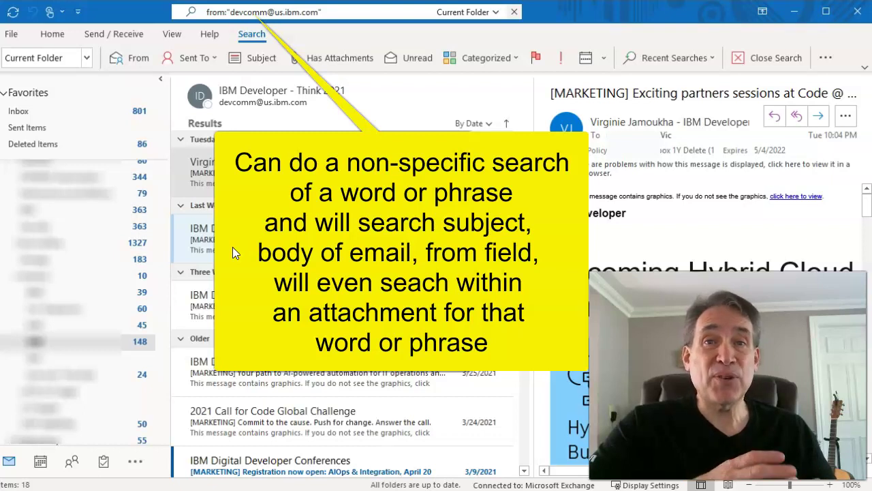
pyautogui.click(338, 10)
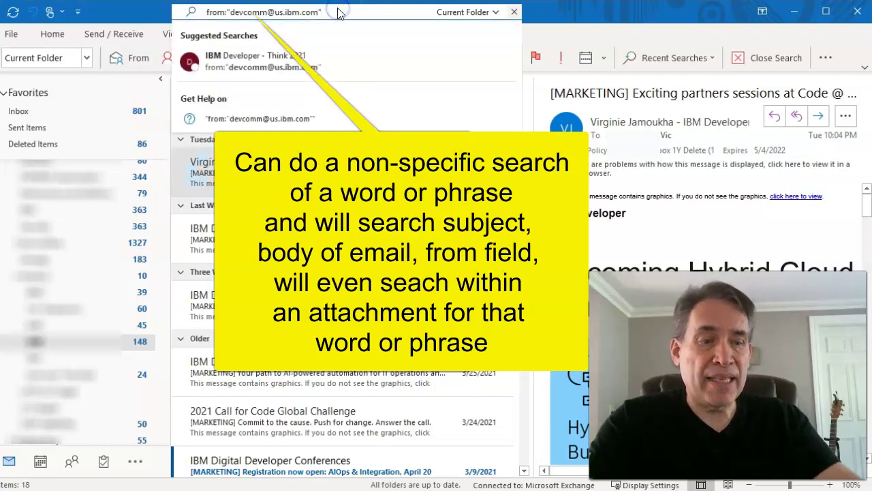
pyautogui.press('BackSpace')
pyautogui.press('BackSpace')
pyautogui.press('BackSpace')
pyautogui.press('BackSpace')
pyautogui.press('BackSpace')
pyautogui.press('BackSpace')
pyautogui.press('BackSpace')
pyautogui.press('BackSpace')
pyautogui.press('BackSpace')
pyautogui.press('BackSpace')
pyautogui.press('BackSpace')
pyautogui.press('BackSpace')
pyautogui.press('BackSpace')
pyautogui.press('BackSpace')
pyautogui.press('BackSpace')
pyautogui.press('BackSpace')
pyautogui.press('BackSpace')
pyautogui.press('BackSpace')
pyautogui.press('BackSpace')
pyautogui.press('BackSpace')
pyautogui.press('BackSpace')
pyautogui.press('BackSpace')
pyautogui.press('BackSpace')
pyautogui.press('BackSpace')
pyautogui.press('BackSpace')
pyautogui.press('BackSpace')
pyautogui.write('share')
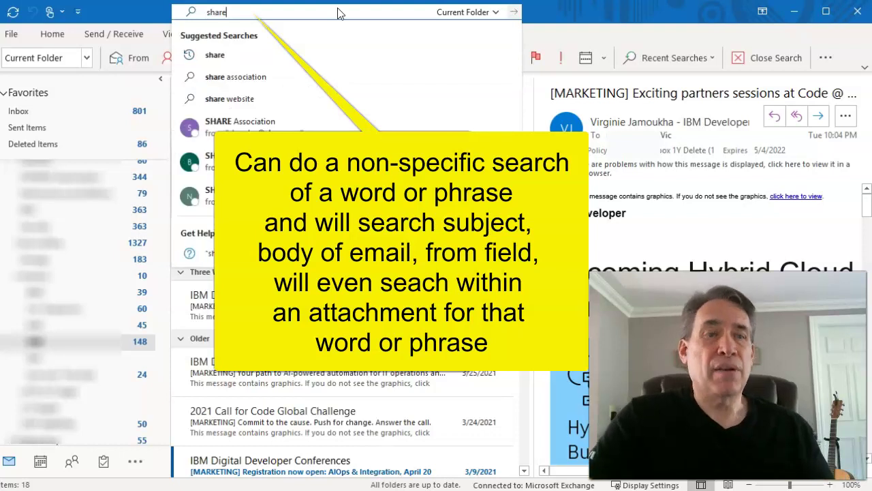
pyautogui.press('Return')
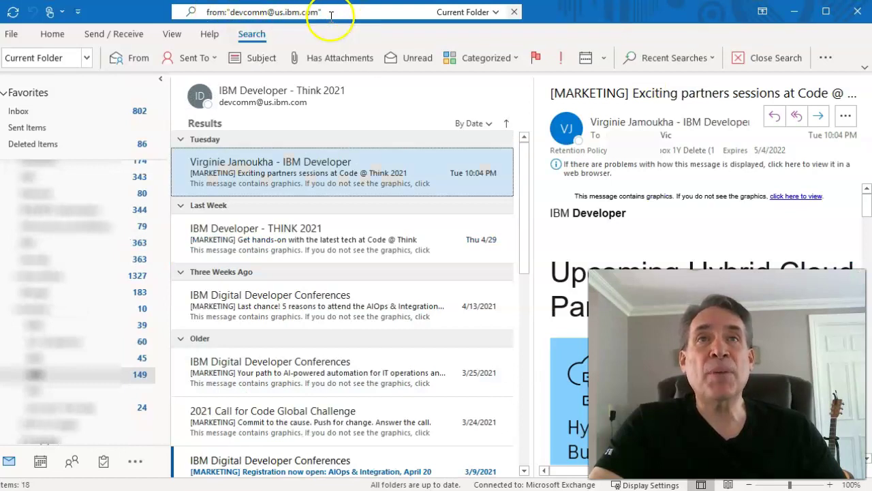
# Replace the sender query with subject:think and run it to list the two Think messages.
pyautogui.click(210, 12)
pyautogui.click(301, 19)
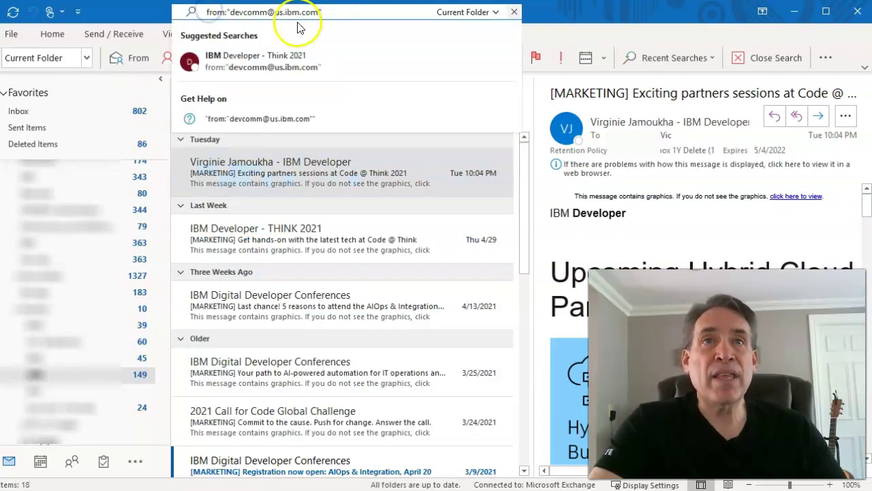
pyautogui.press('BackSpace')
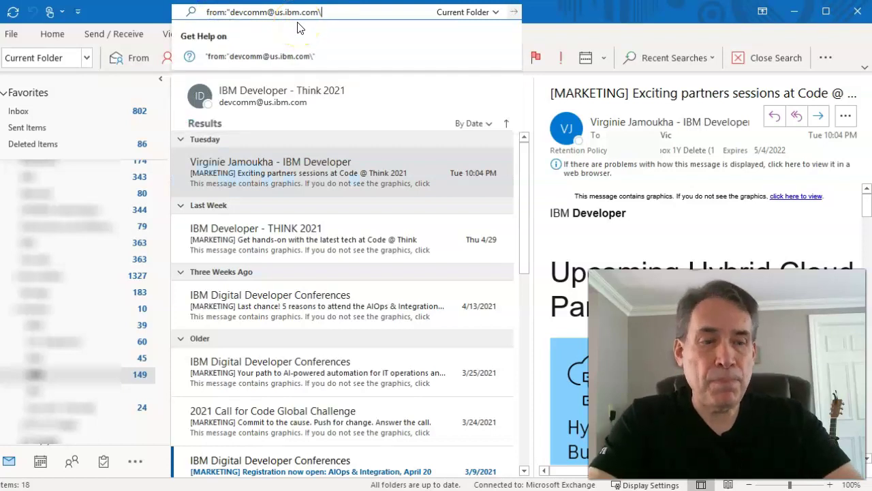
pyautogui.hotkey('ctrl', 'a')
pyautogui.press('BackSpace')
pyautogui.write('subject')
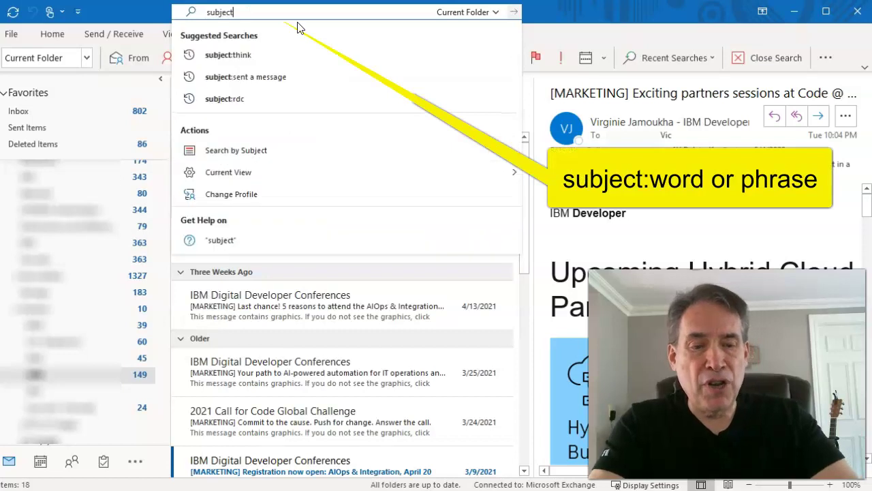
pyautogui.write(':think')
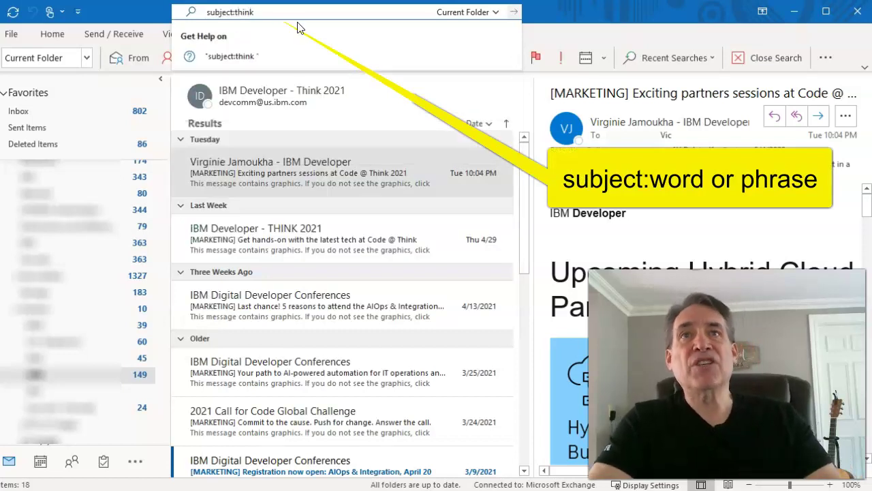
pyautogui.press('Return')
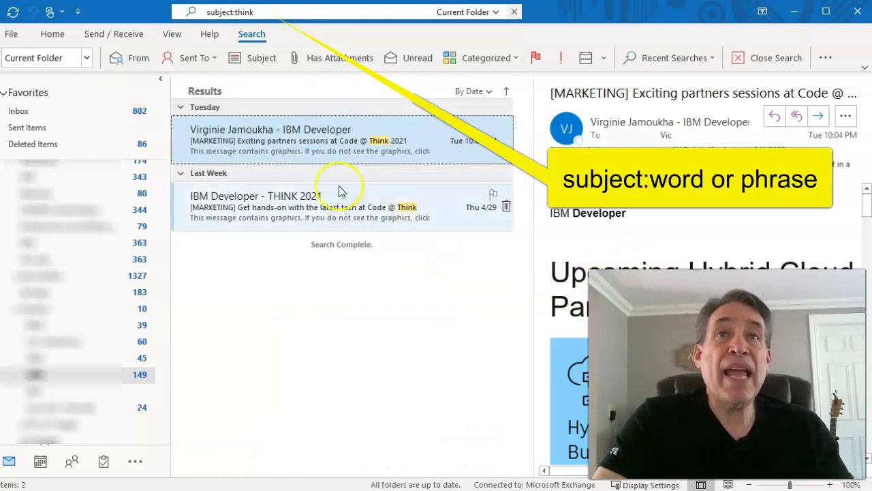
pyautogui.click(315, 155)
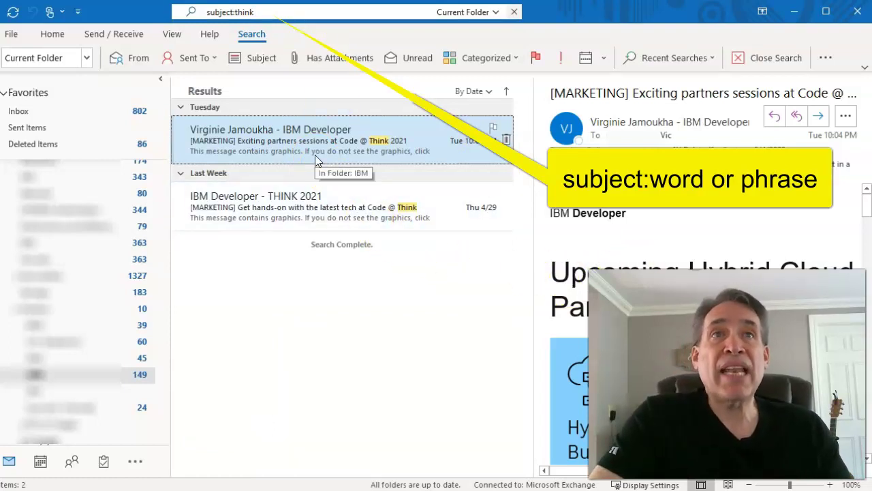
# Replace the subject:think query in the search box with has:attachment.
pyautogui.click(347, 9)
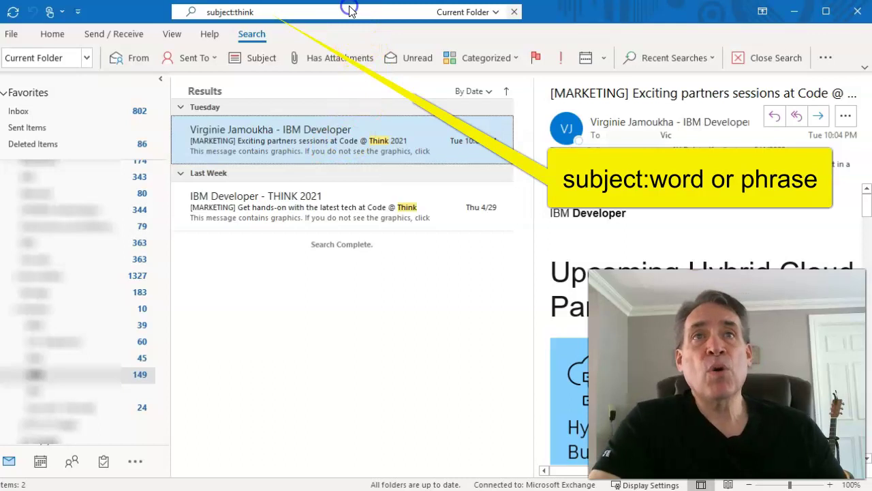
pyautogui.click(300, 15)
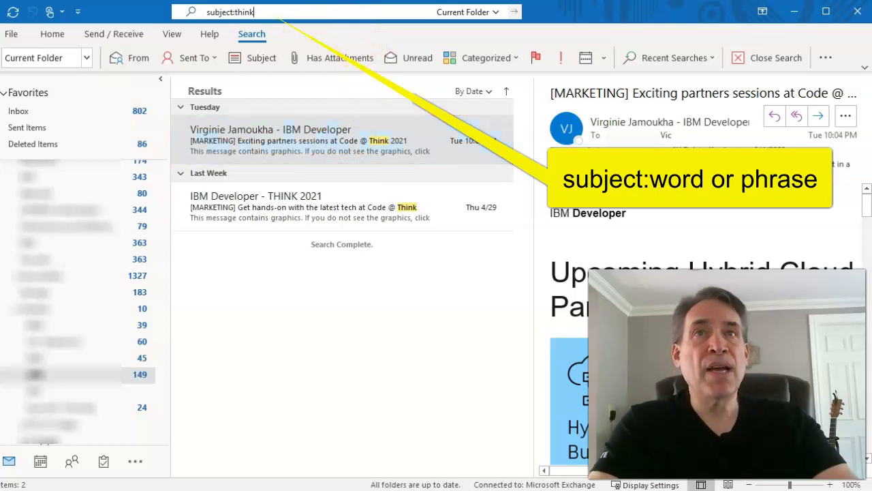
pyautogui.press('BackSpace')
pyautogui.press('BackSpace')
pyautogui.press('BackSpace')
pyautogui.press('BackSpace')
pyautogui.press('BackSpace')
pyautogui.press('BackSpace')
pyautogui.press('BackSpace')
pyautogui.press('BackSpace')
pyautogui.press('BackSpace')
pyautogui.press('BackSpace')
pyautogui.press('BackSpace')
pyautogui.press('BackSpace')
pyautogui.press('BackSpace')
pyautogui.write('has:attachment')
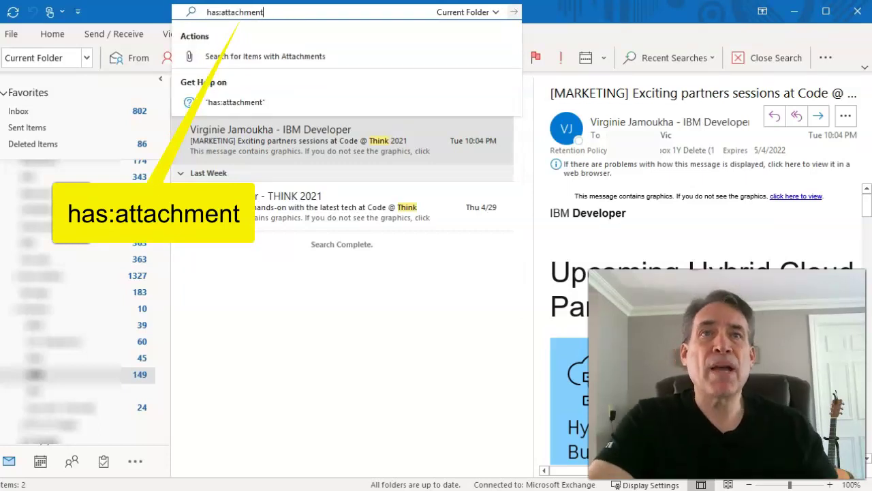
# Pick the 'Search for Items with Attachments' suggestion to list the 8 messages with attachments.
pyautogui.click(352, 67)
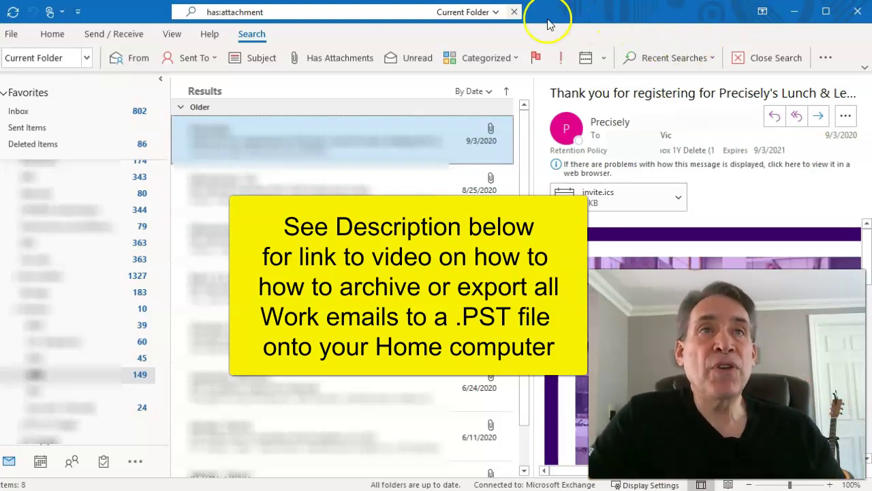
# Open Advanced Search for the has:attachment query and expand the Search In scope list.
pyautogui.click(494, 14)
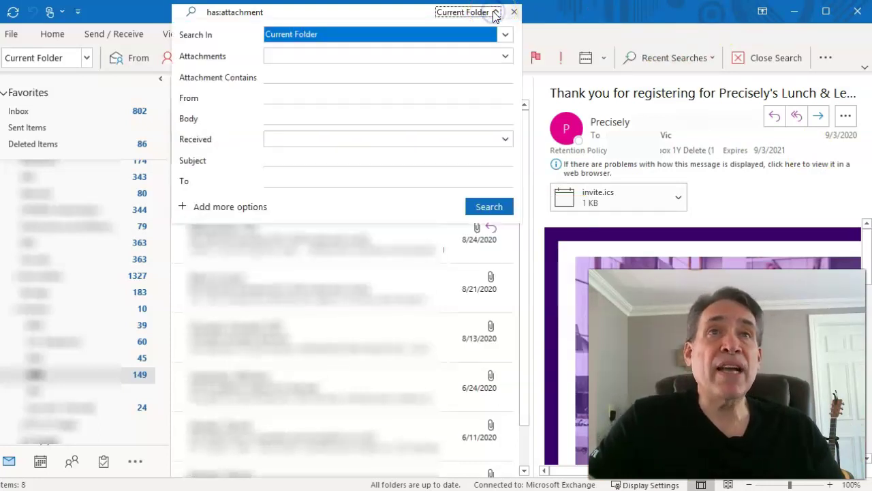
pyautogui.click(505, 40)
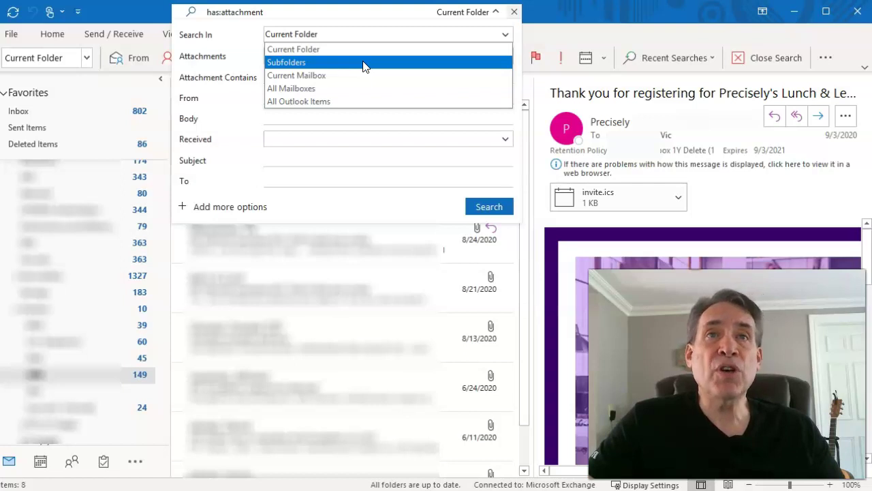
pyautogui.click(337, 95)
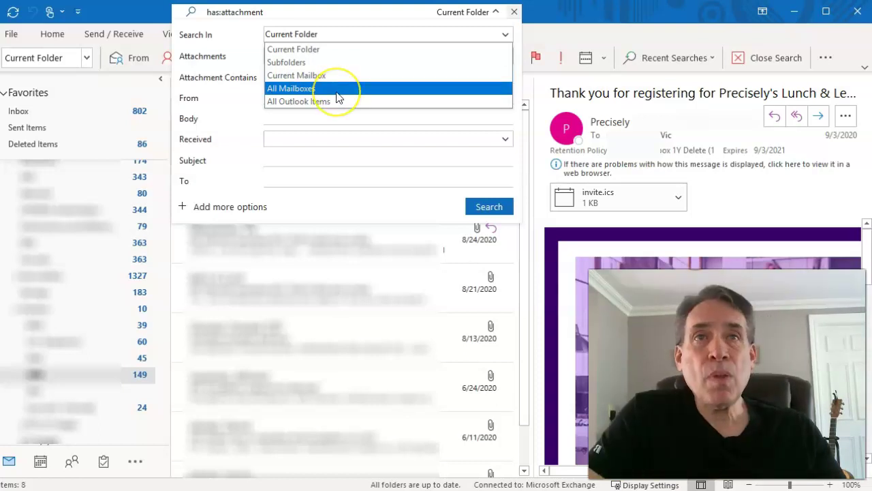